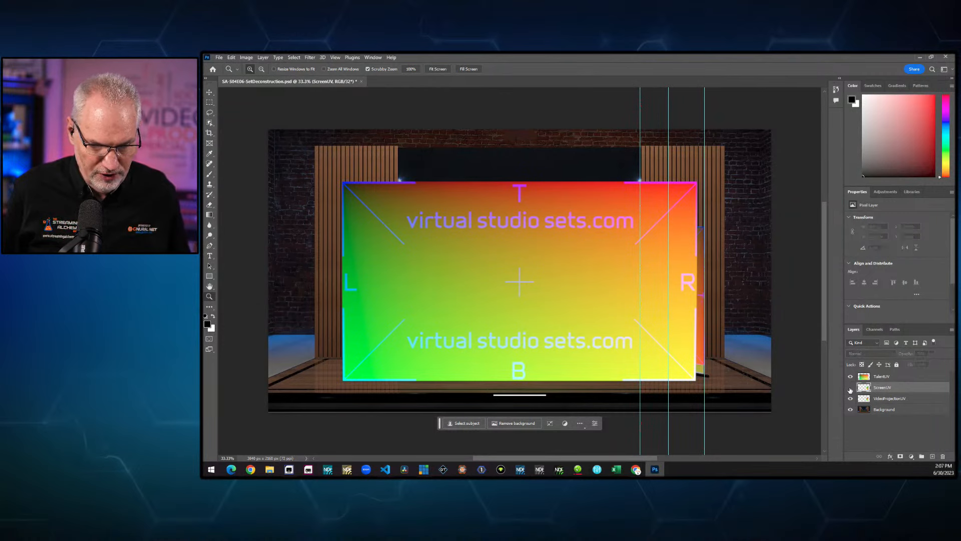
# Hide the Background and TalentUV layers, leaving only the ScreenUV and VideoProjectionUV layers shown.
pyautogui.click(851, 399)
pyautogui.click(851, 410)
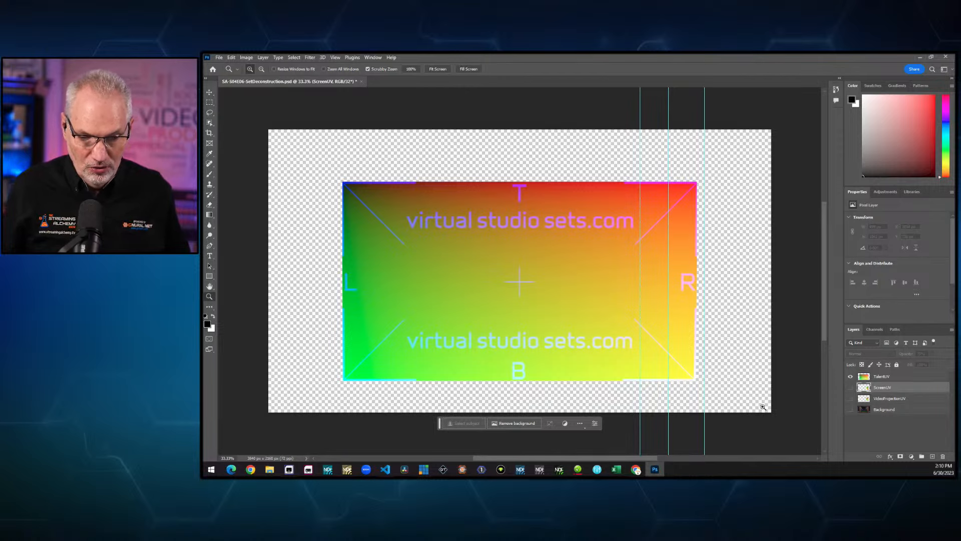
pyautogui.click(850, 377)
pyautogui.click(850, 388)
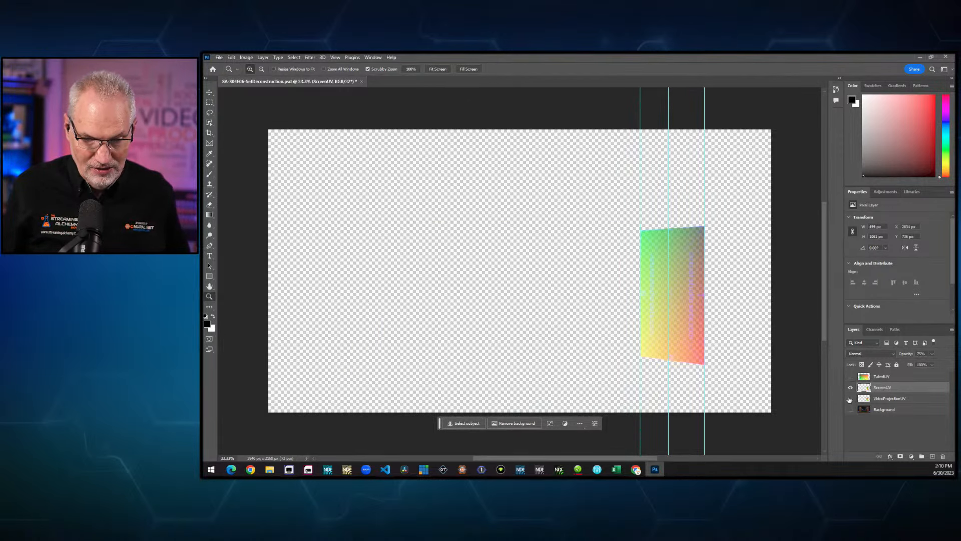
pyautogui.click(850, 398)
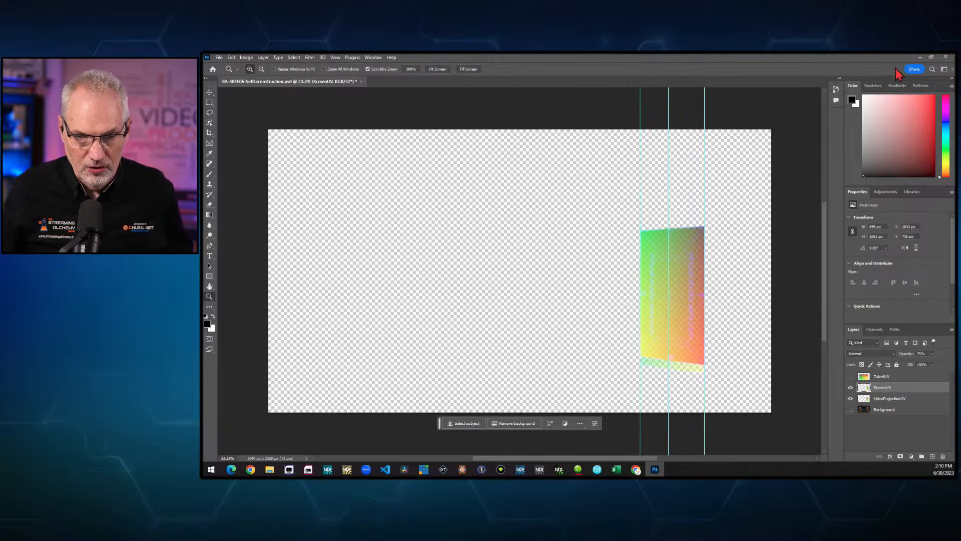
# Switch to vMix and pause the Projector Light input.
pyautogui.click(931, 57)
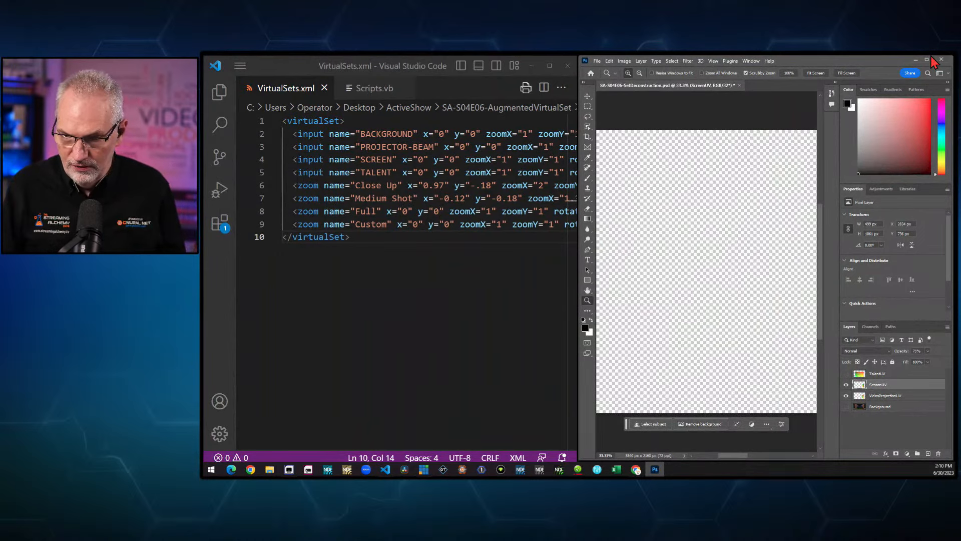
pyautogui.hotkey('alt', 'Tab')
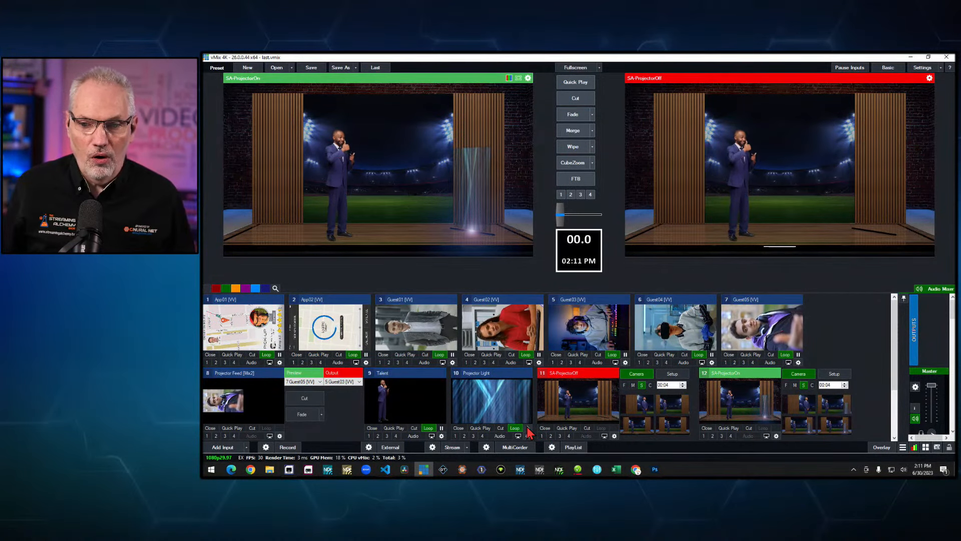
pyautogui.click(528, 427)
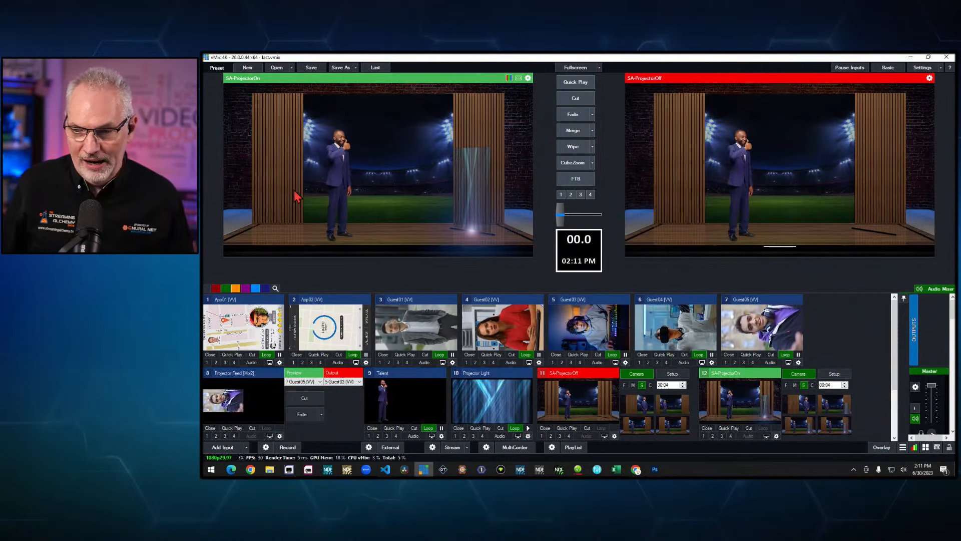
# Fade the output to SA-ProjectorOn and fade it back to SA-ProjectorOff.
pyautogui.click(574, 117)
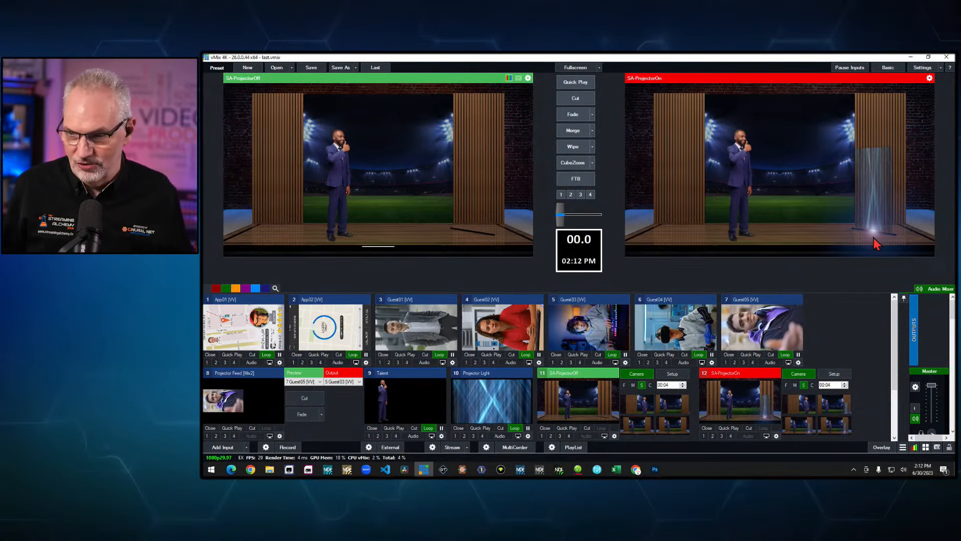
pyautogui.click(576, 113)
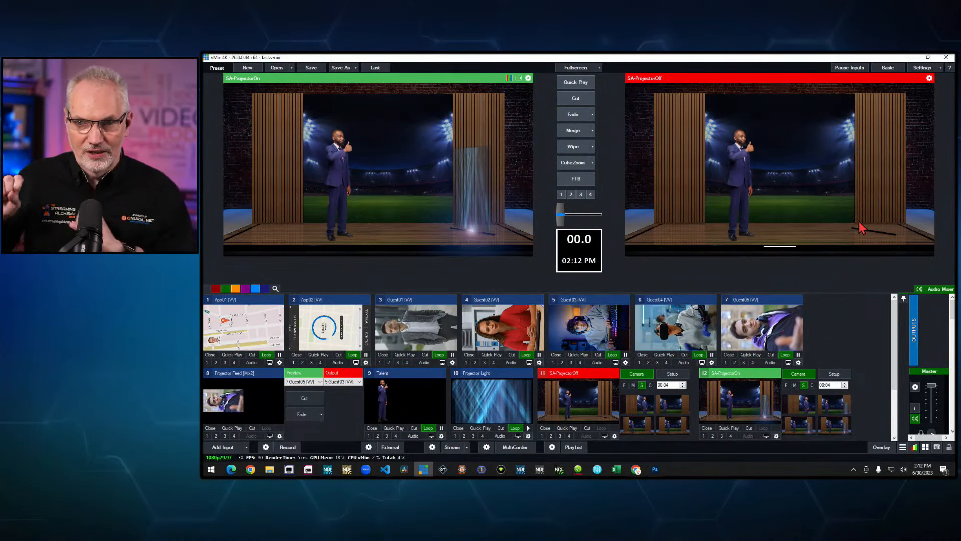
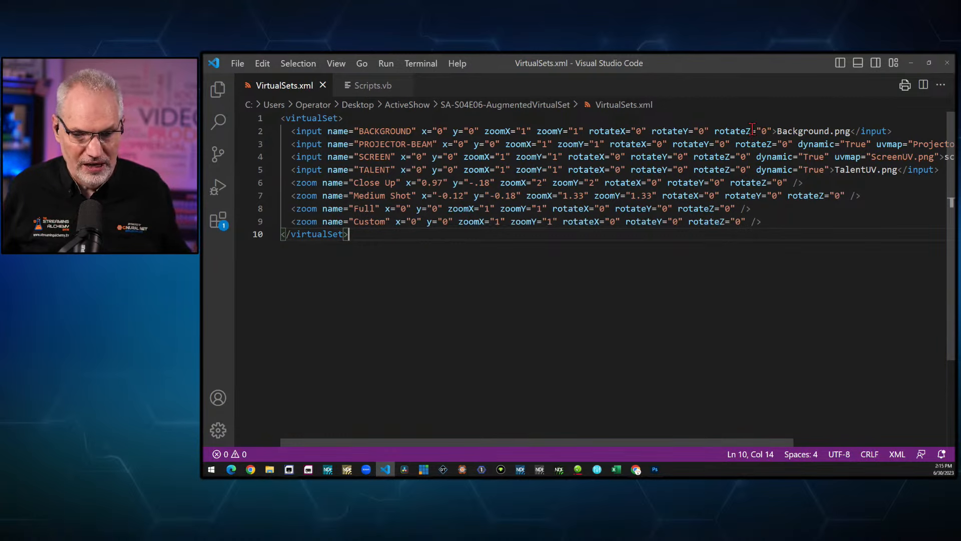
# Turn on word wrap for the VirtualSets.xml file in Visual Studio Code.
pyautogui.moveTo(685, 443); pyautogui.dragTo(636, 438)
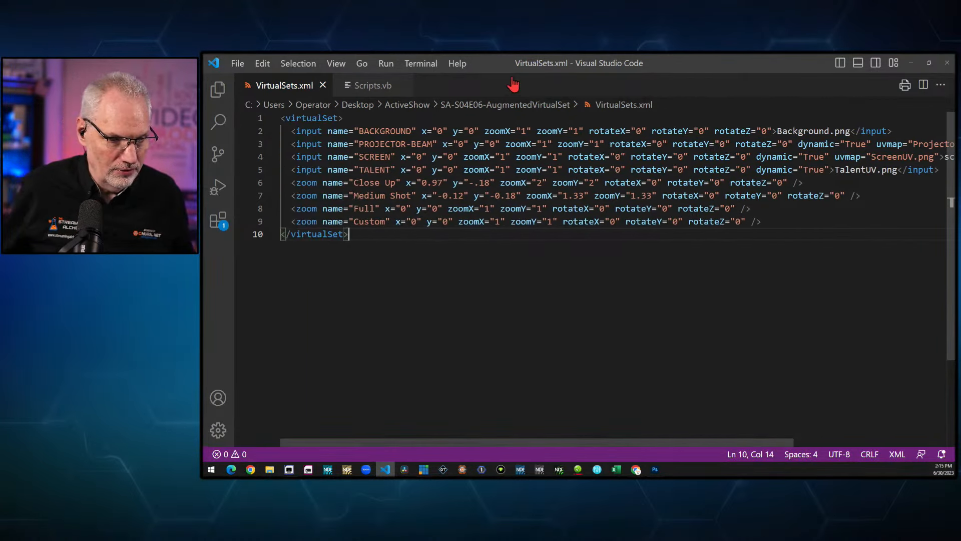
pyautogui.click(336, 64)
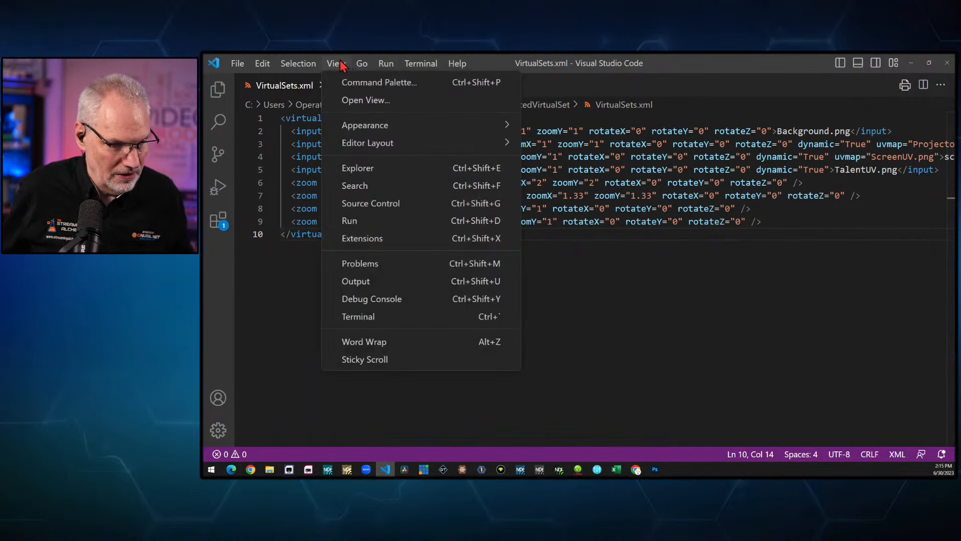
pyautogui.click(483, 345)
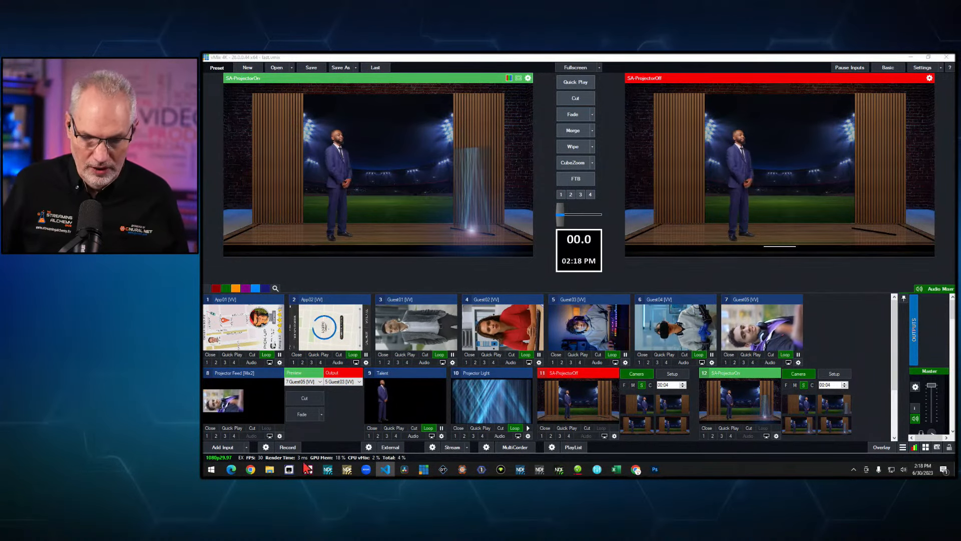
pyautogui.click(248, 452)
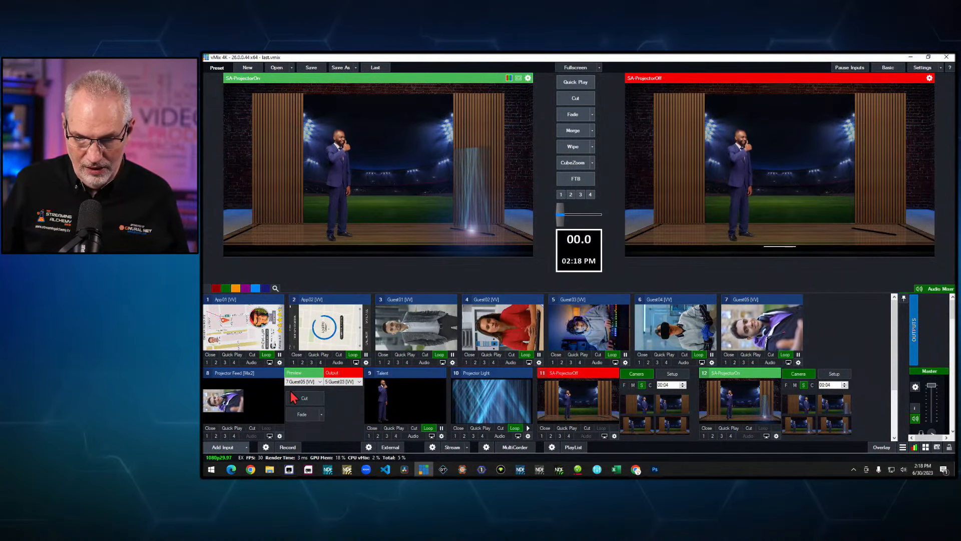
pyautogui.click(251, 449)
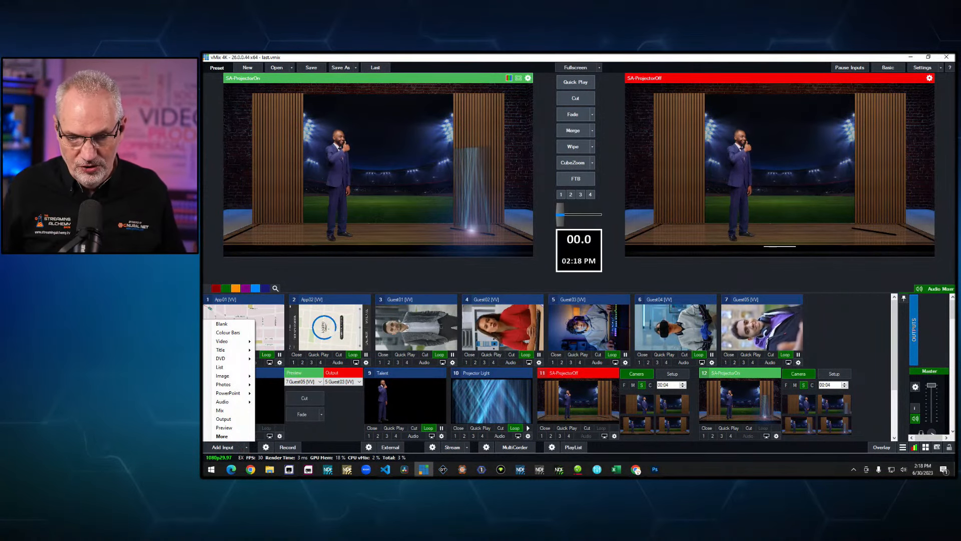
pyautogui.press('Escape')
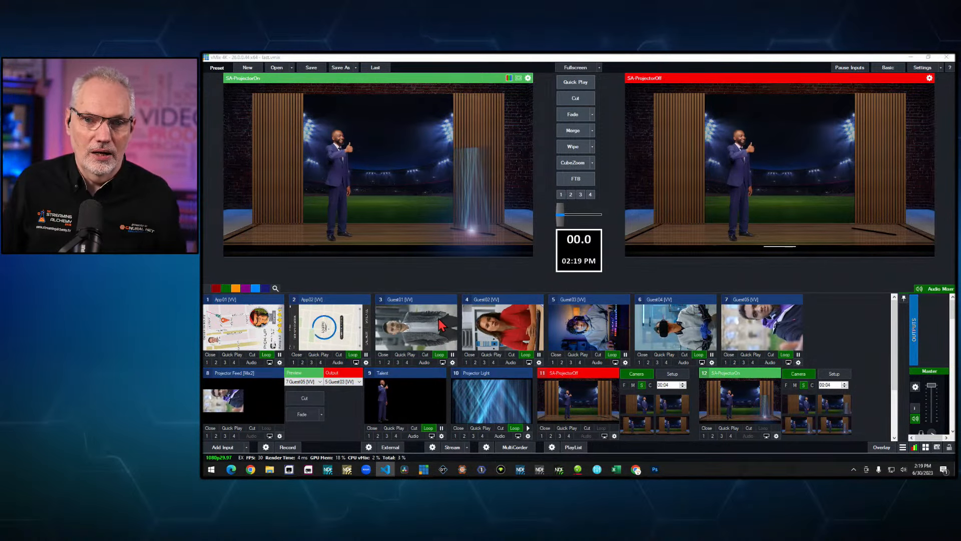
# Preview the Talent input and check its Colour Key settings by switching the key off and back on.
pyautogui.click(413, 399)
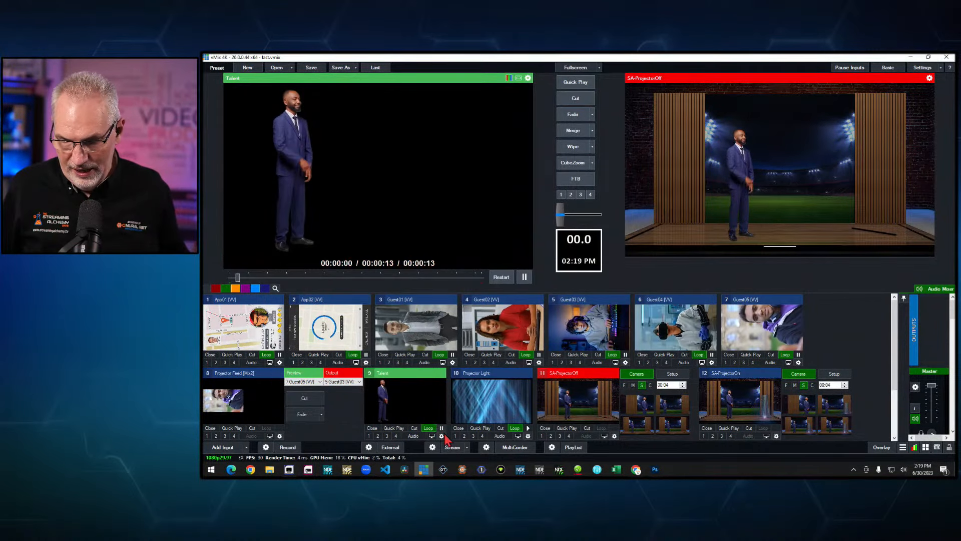
pyautogui.click(442, 435)
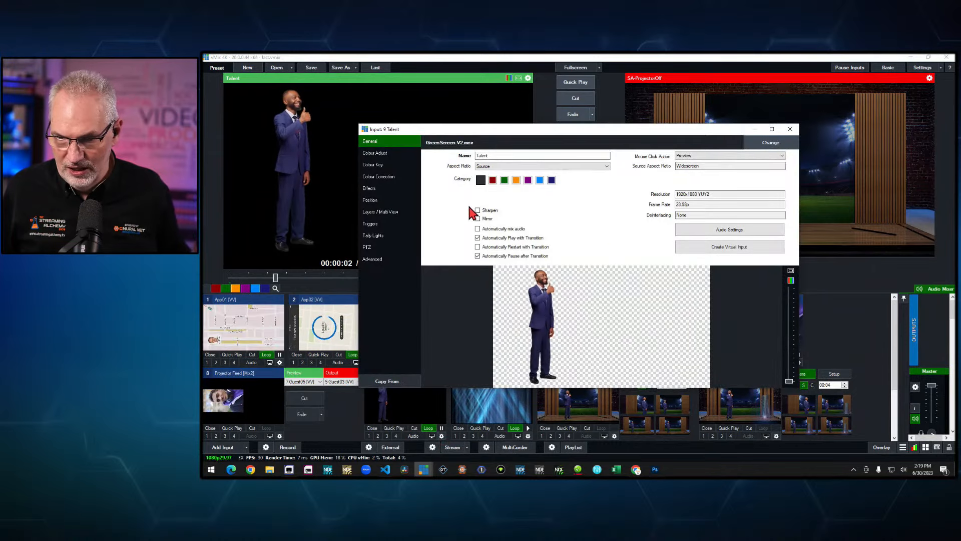
pyautogui.click(373, 165)
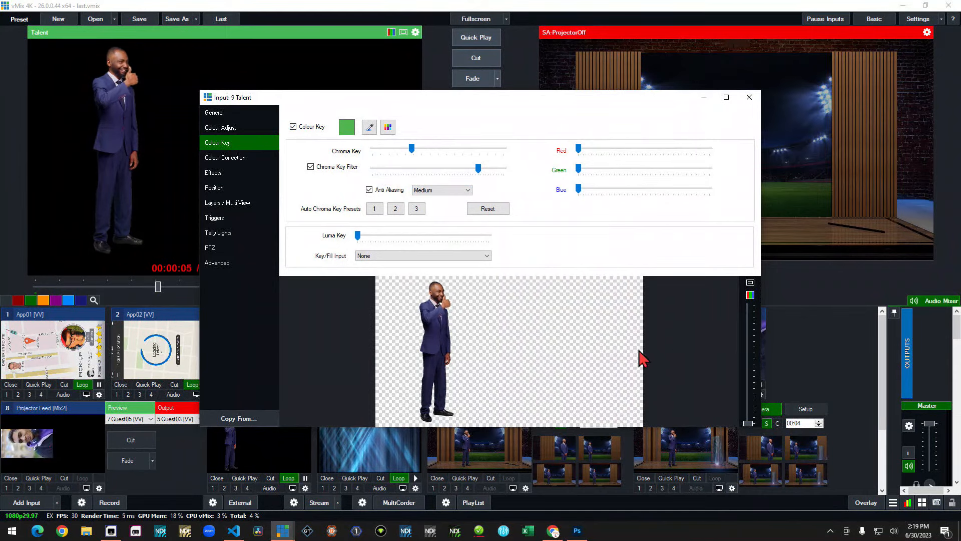
pyautogui.click(293, 127)
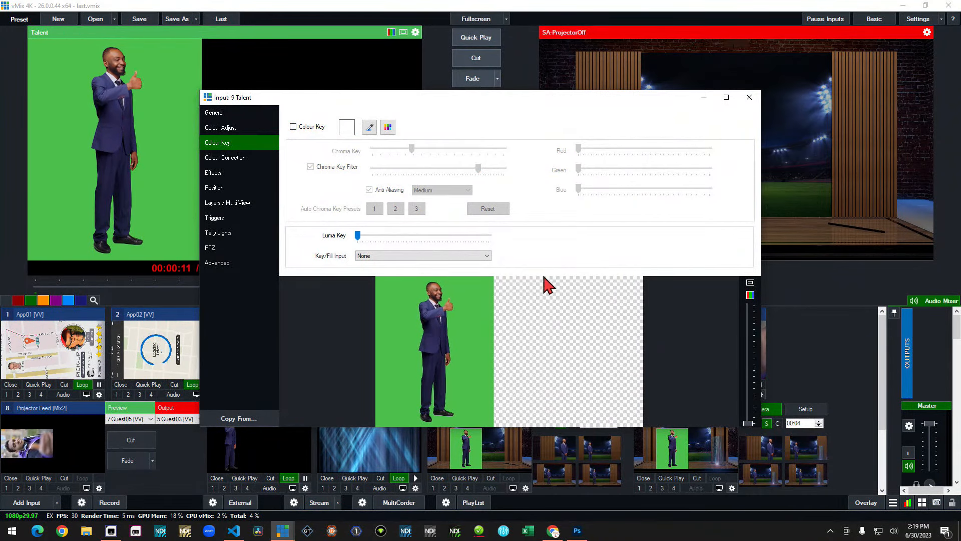
pyautogui.click(293, 127)
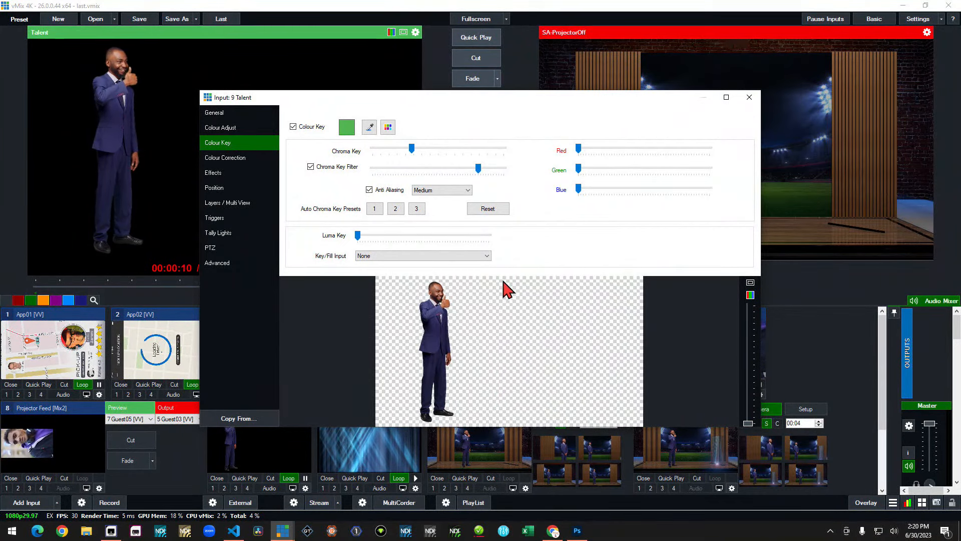
pyautogui.click(754, 98)
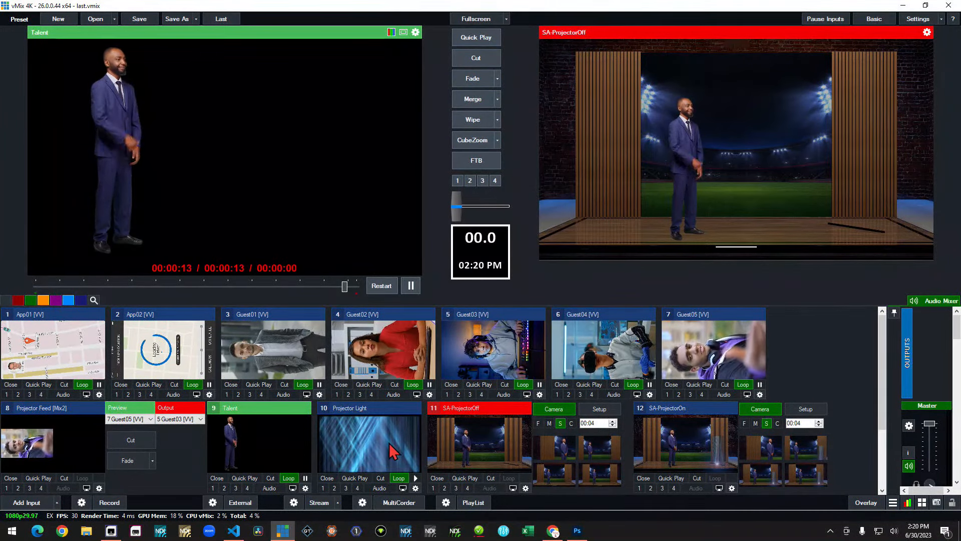
# Preview the Projector Light, SA-ProjectorOff and SA-ProjectorOn inputs one after another.
pyautogui.click(370, 447)
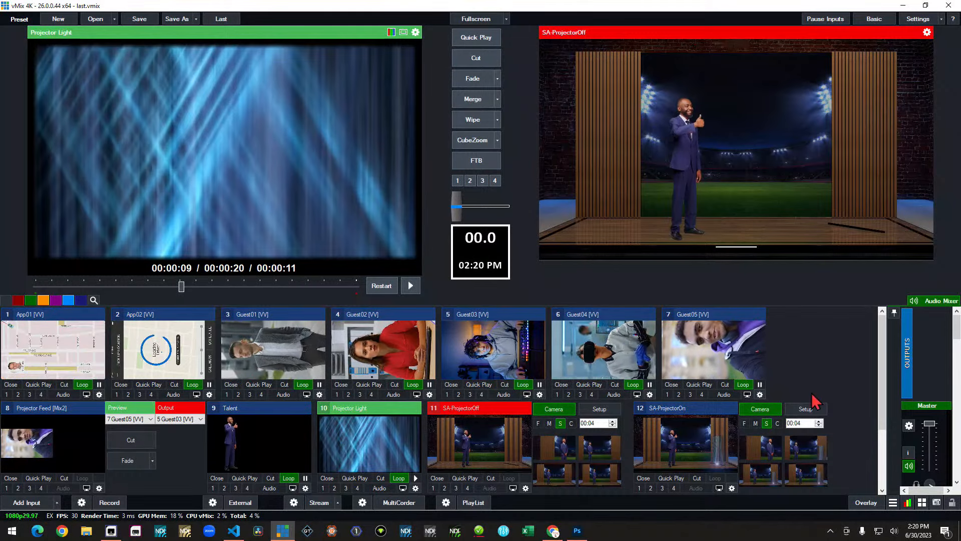
pyautogui.scroll(-2, 639, 430)
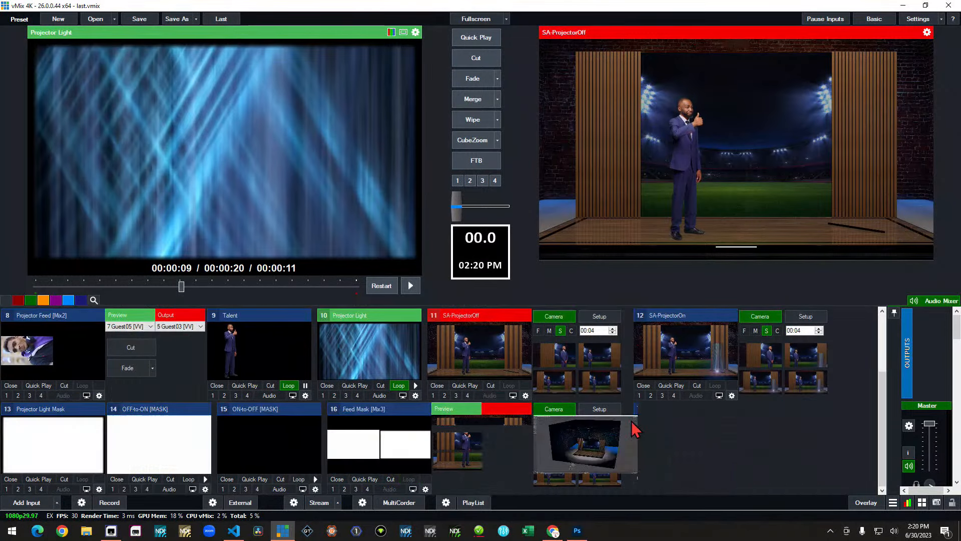
pyautogui.scroll(1, 767, 415)
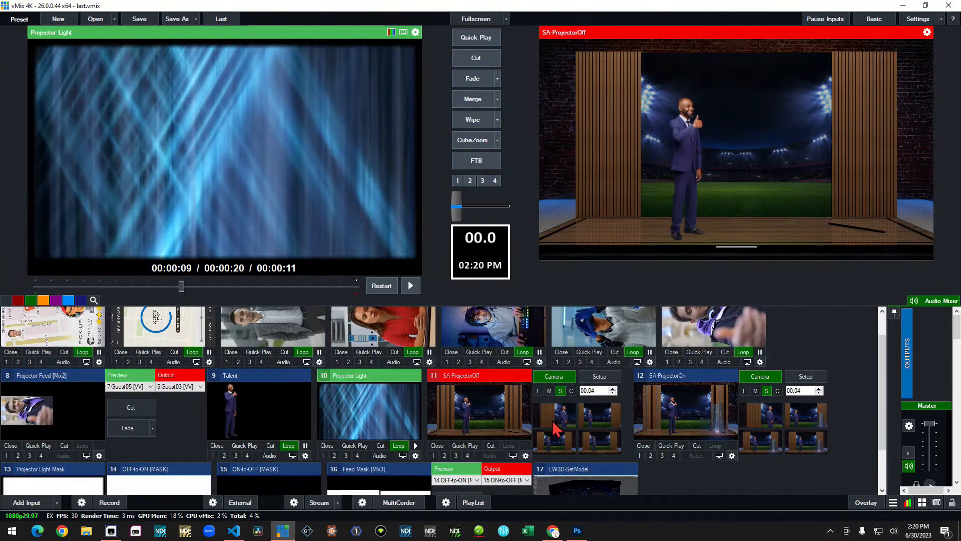
pyautogui.click(503, 429)
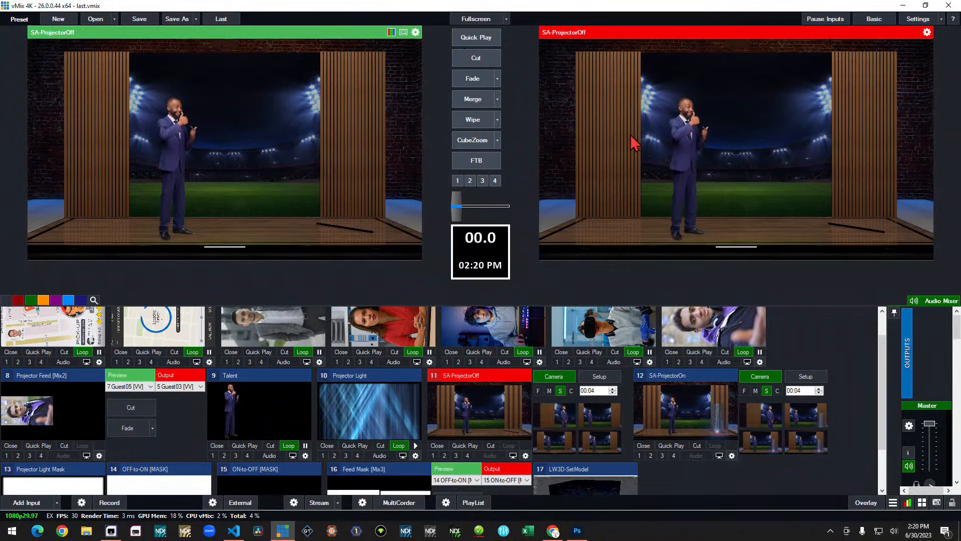
pyautogui.click(693, 416)
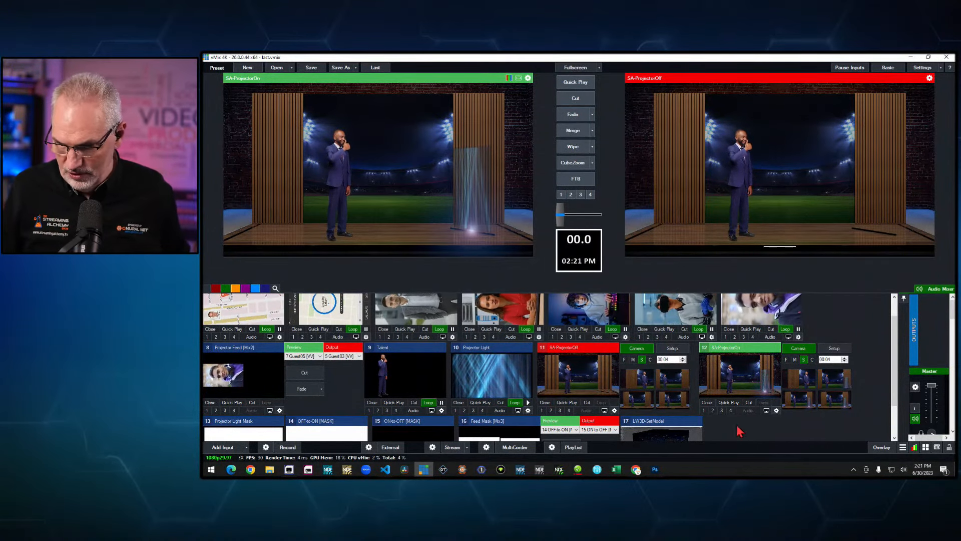
# Preview the OFF-to-ON and ON-to-OFF mask inputs and play each clip.
pyautogui.scroll(-1, 552, 380)
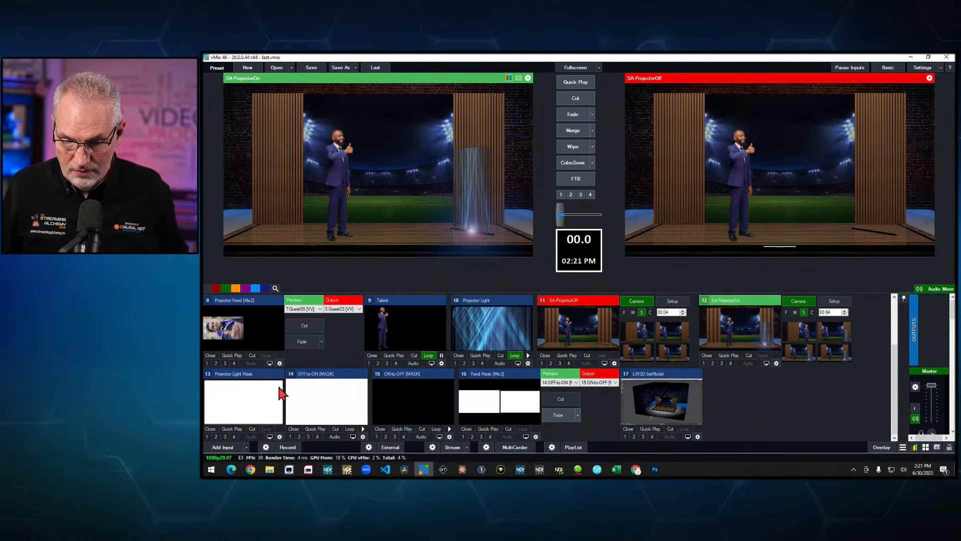
pyautogui.click(324, 394)
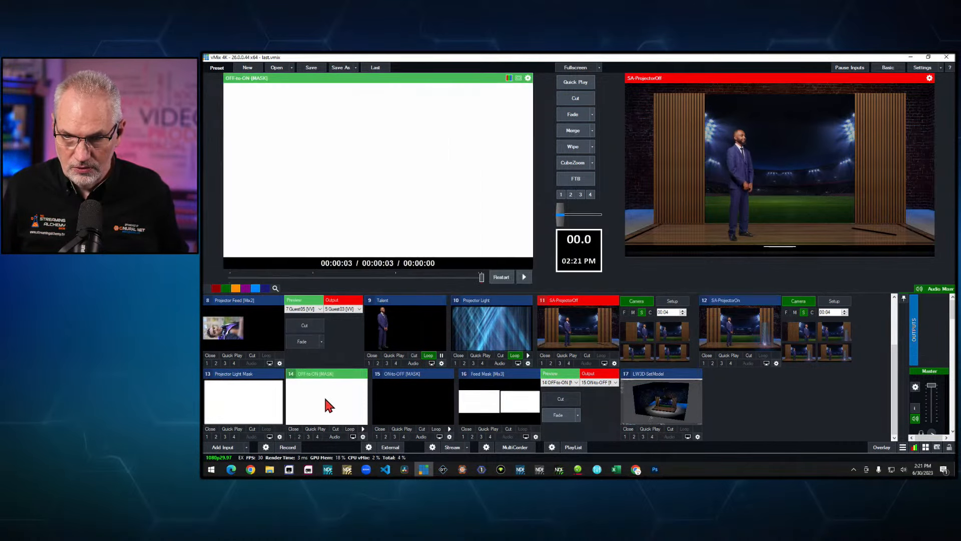
pyautogui.click(363, 429)
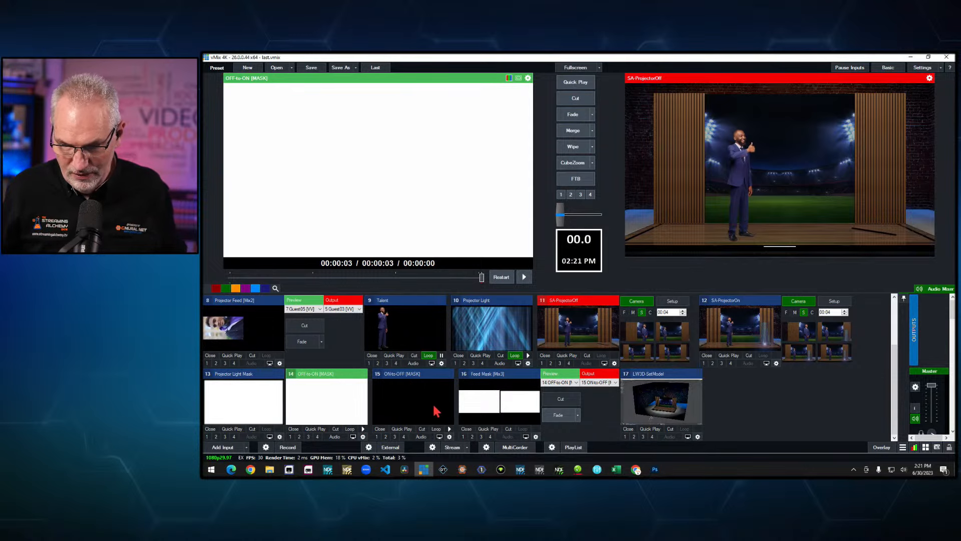
pyautogui.click(449, 429)
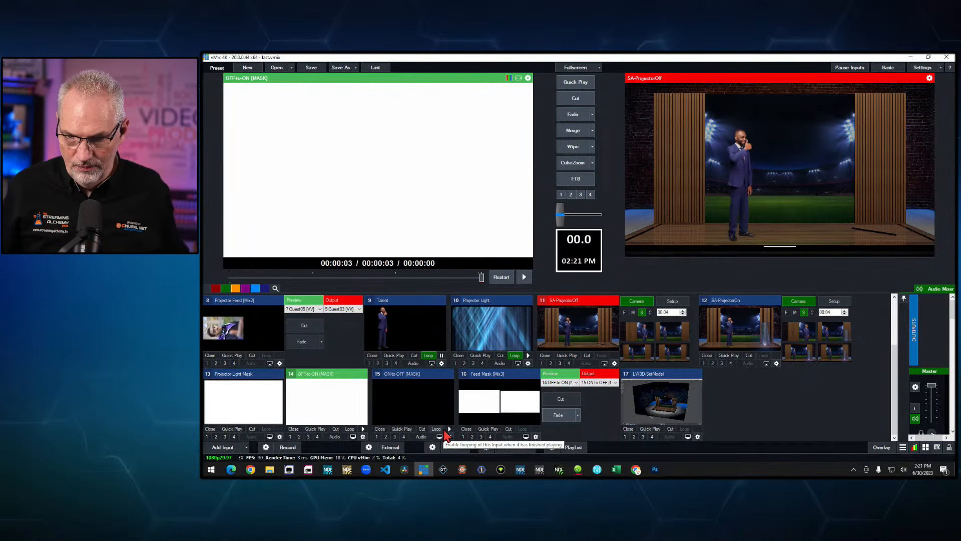
pyautogui.click(413, 406)
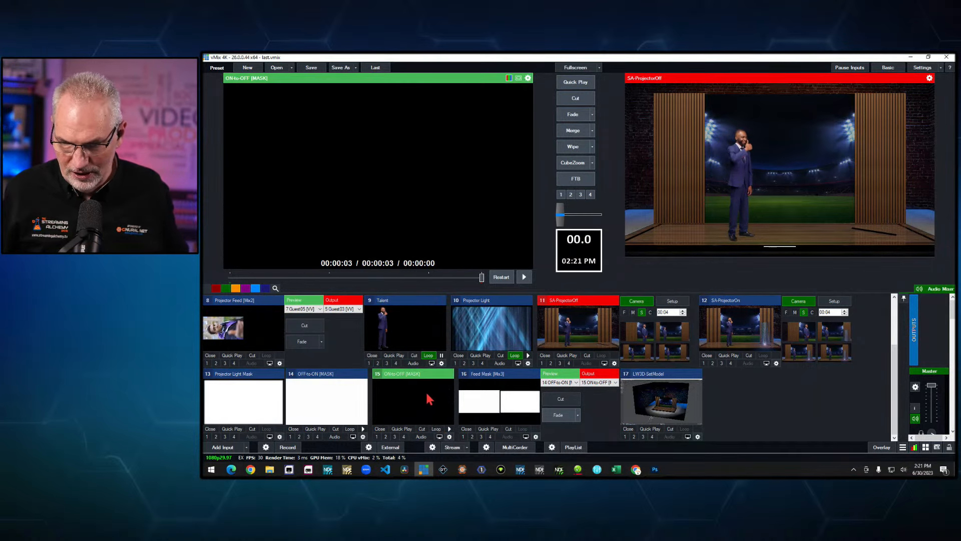
pyautogui.click(449, 429)
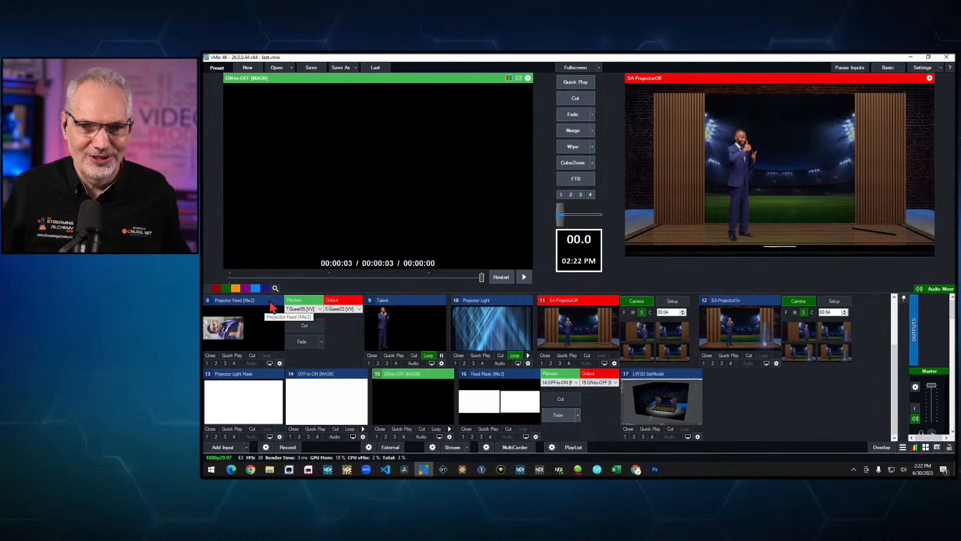
# Examine the Key/Fill Input assignment in the Projector Feed [Mix2] input's Colour Key settings.
pyautogui.click(279, 363)
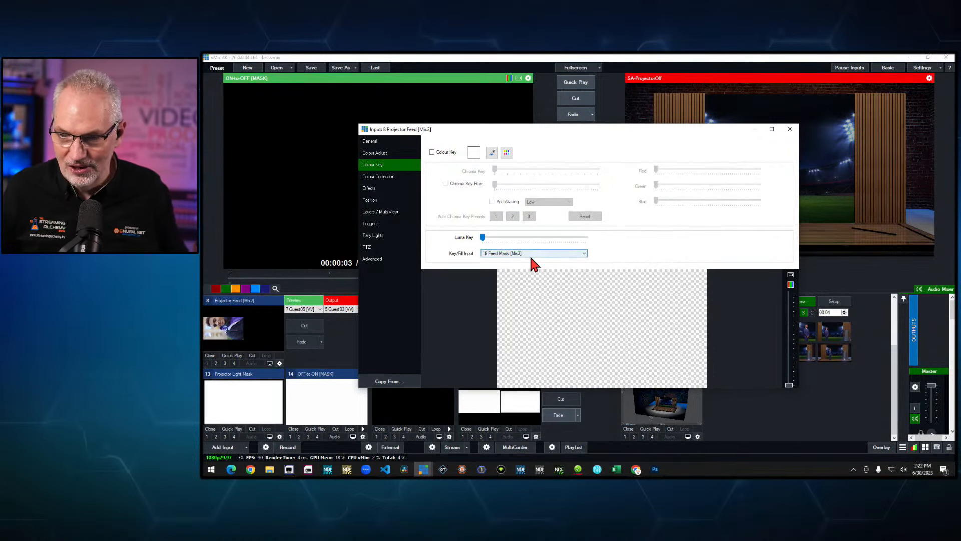
pyautogui.click(790, 130)
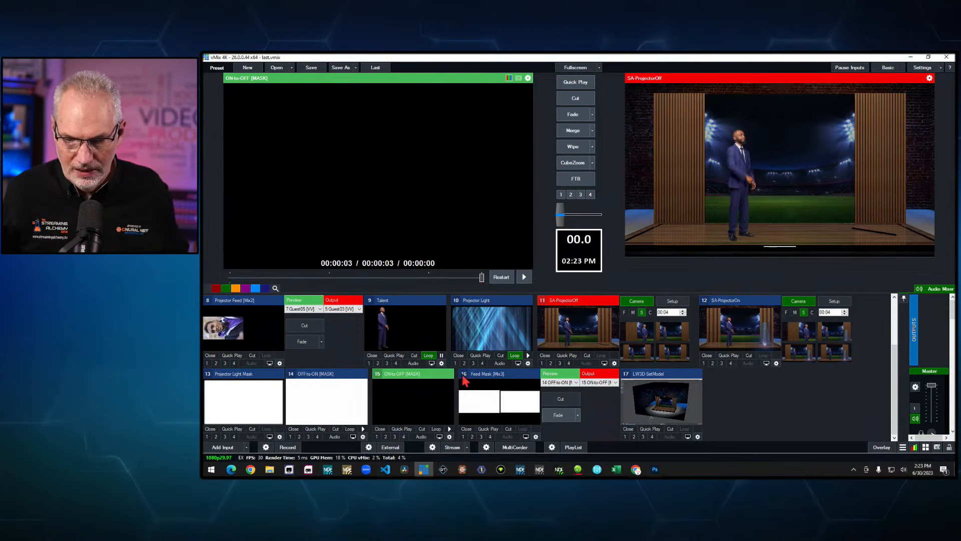
pyautogui.click(279, 363)
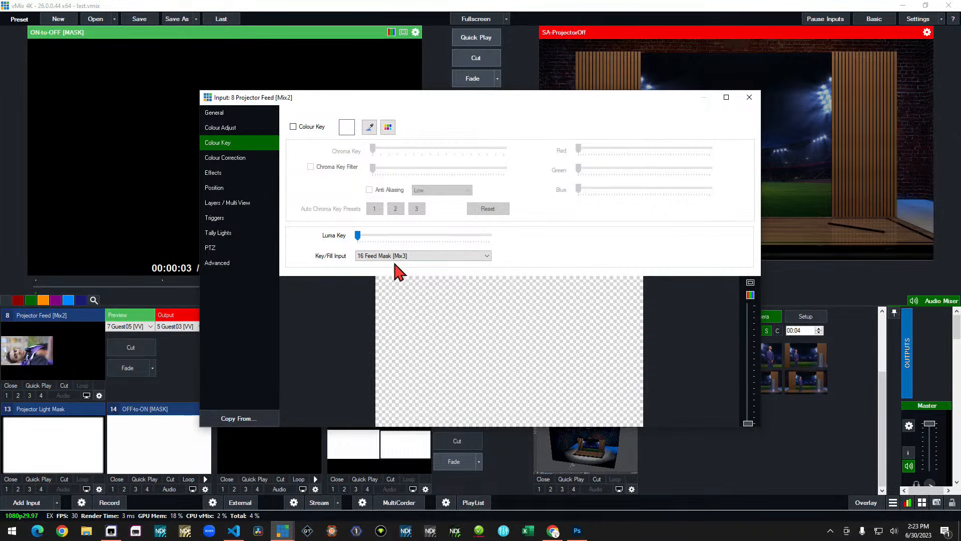
# Examine the layer assignments of the Feed Mask [Mix3] input in its Layers / Multi View settings.
pyautogui.click(749, 97)
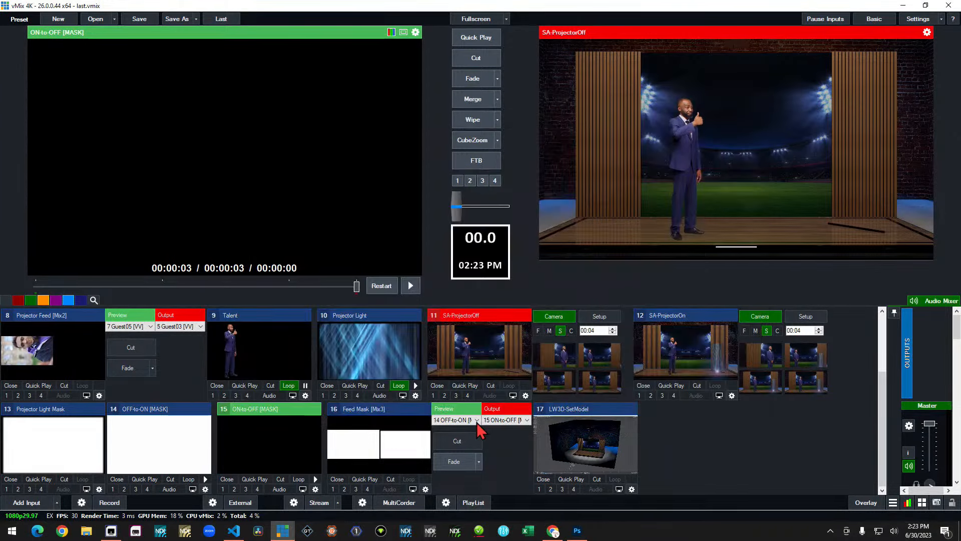
pyautogui.click(426, 489)
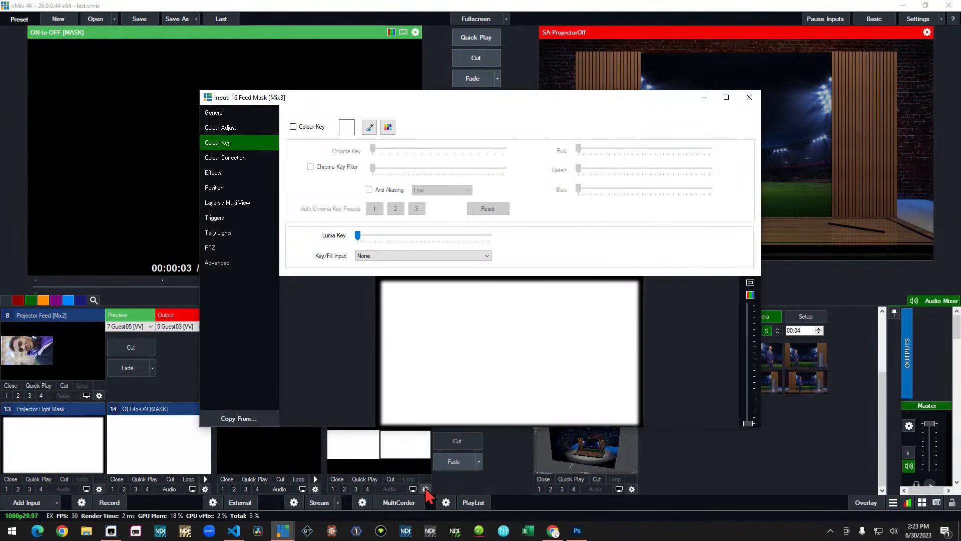
pyautogui.click(216, 202)
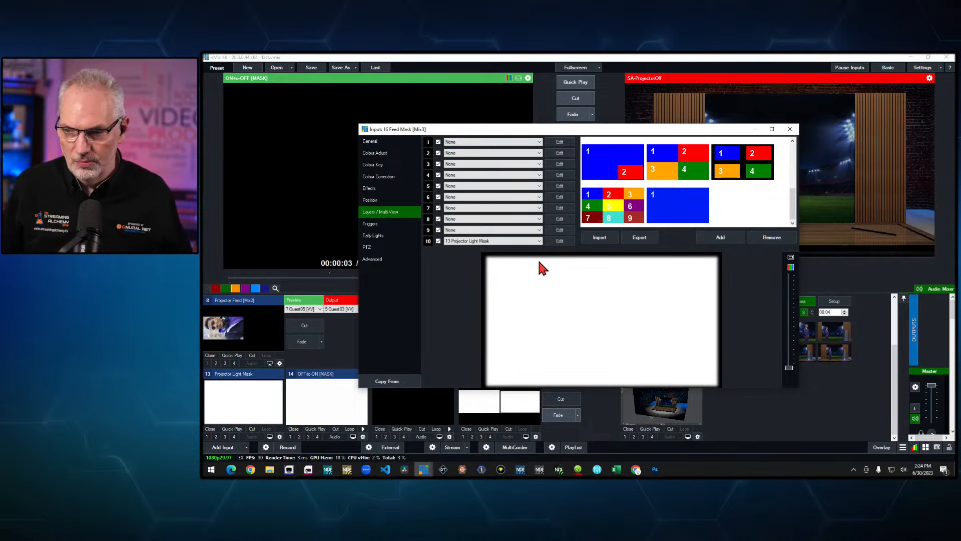
pyautogui.click(791, 130)
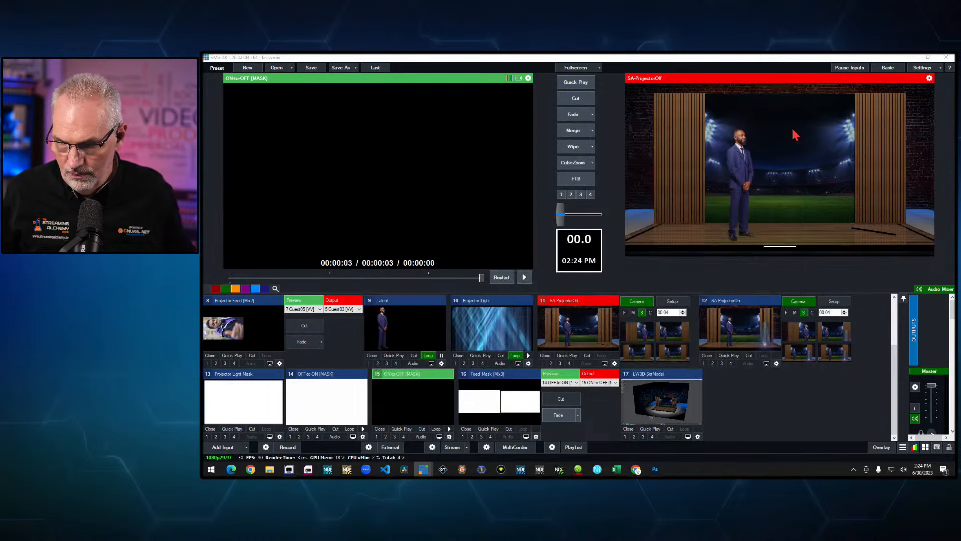
# Preview the LW3D-SetModel input and cut it to the program output.
pyautogui.click(662, 409)
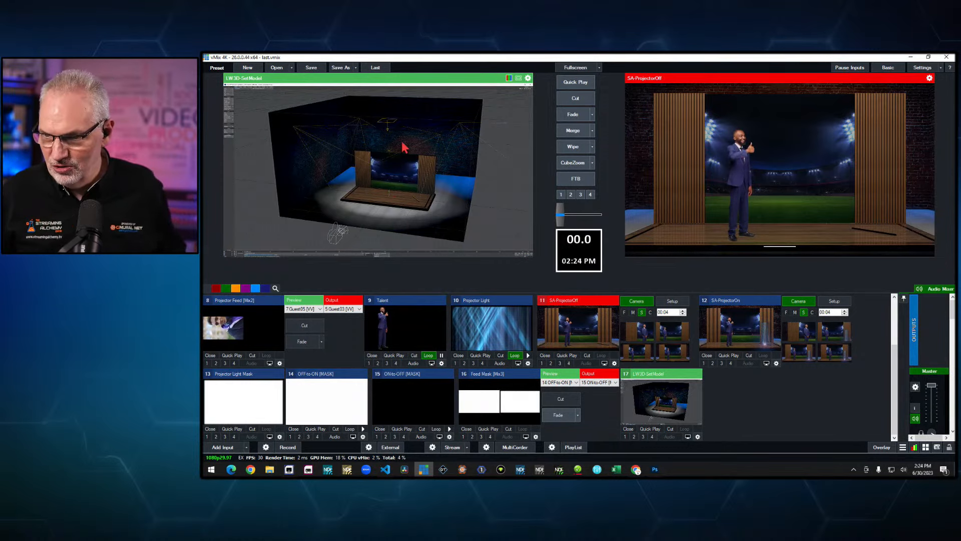
pyautogui.click(577, 102)
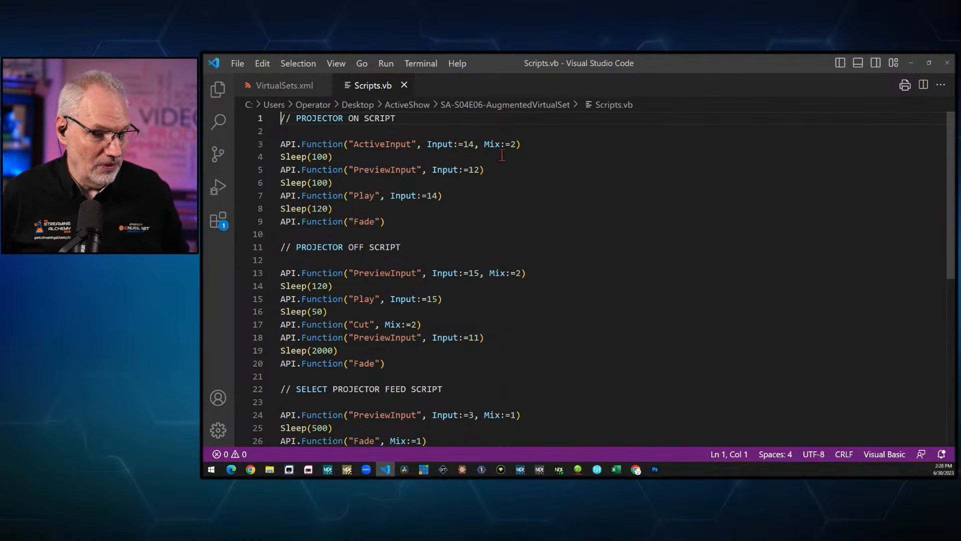
# Review the projector on, projector off and select projector feed scripts in Scripts.vb.
pyautogui.scroll(-1, 618, 181)
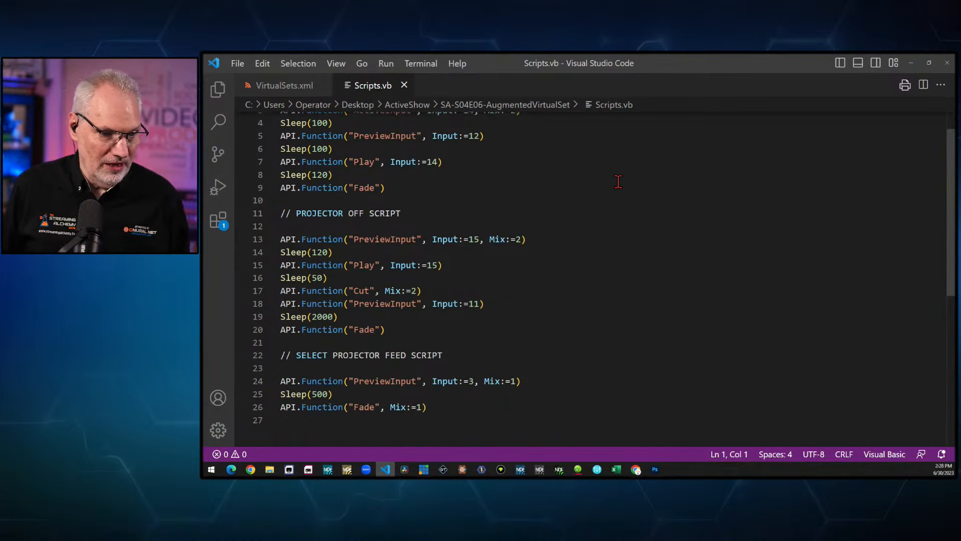
pyautogui.scroll(-1, 618, 180)
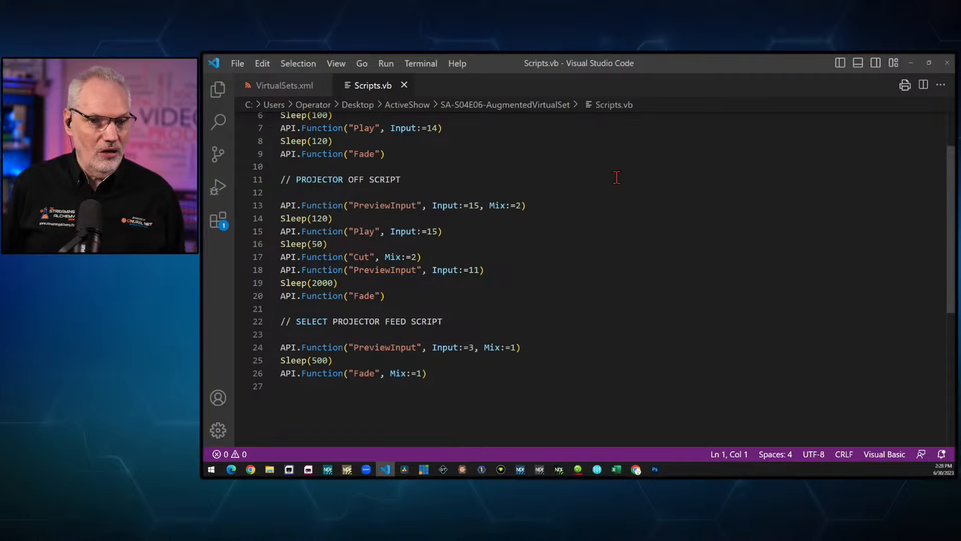